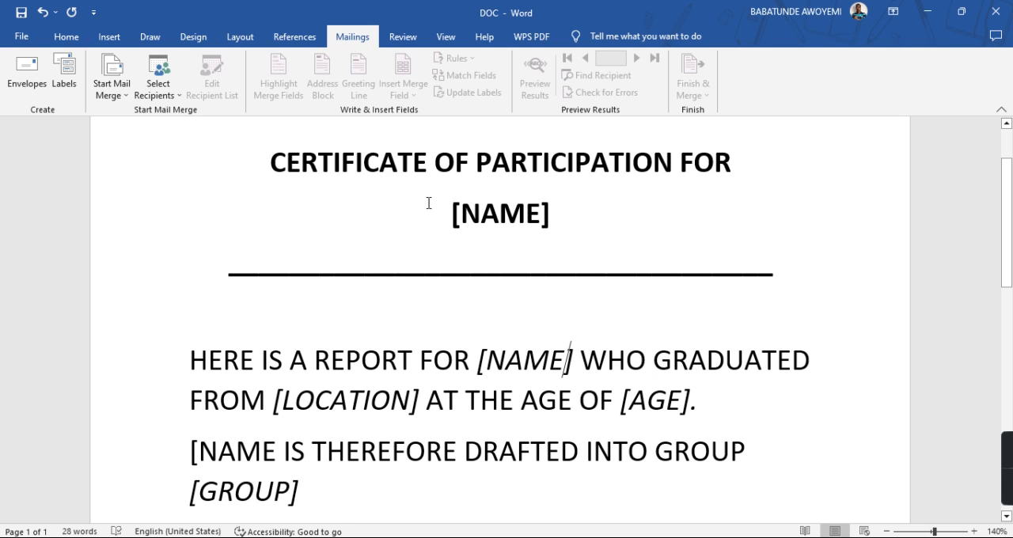
# - Review the bracketed [NAME], [LOCATION], [AGE] and [GROUP] placeholders in the certificate
pyautogui.moveTo(444, 214); pyautogui.dragTo(586, 228)
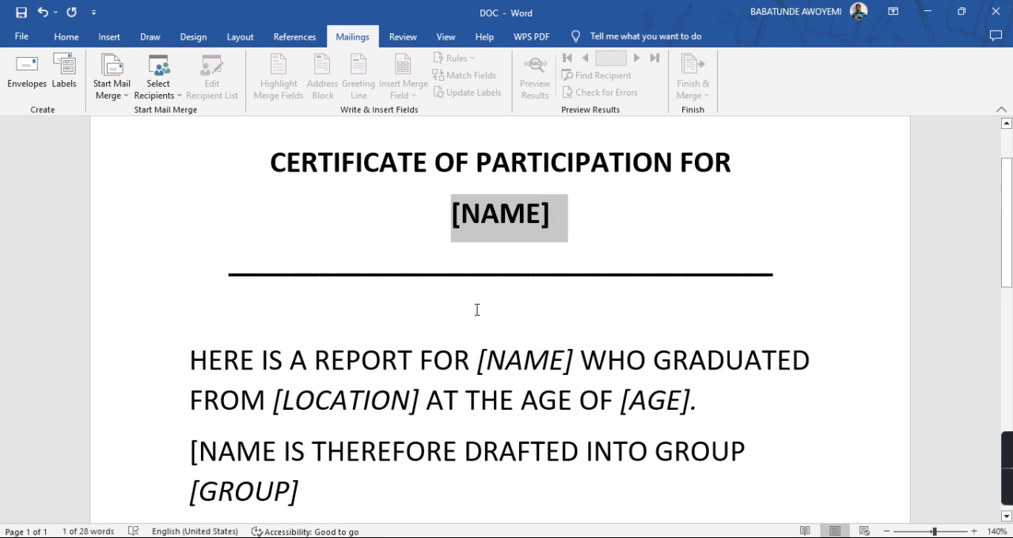
pyautogui.click(473, 358)
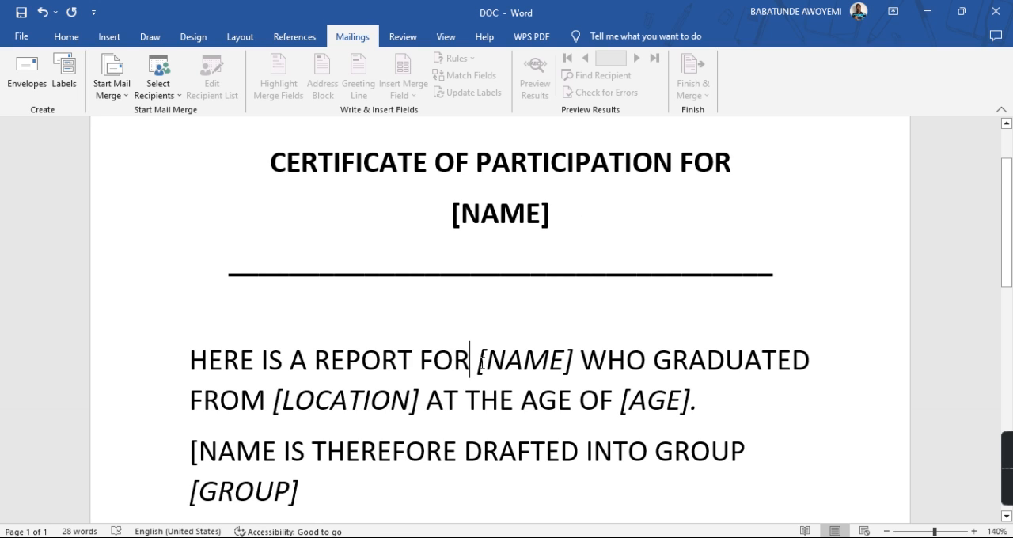
pyautogui.moveTo(450, 213); pyautogui.dragTo(574, 220)
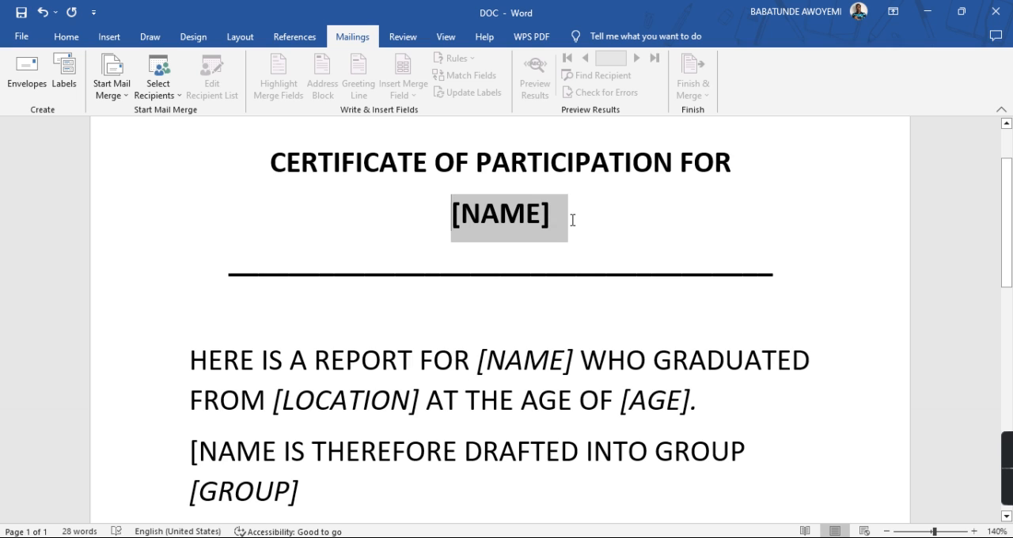
pyautogui.click(478, 360)
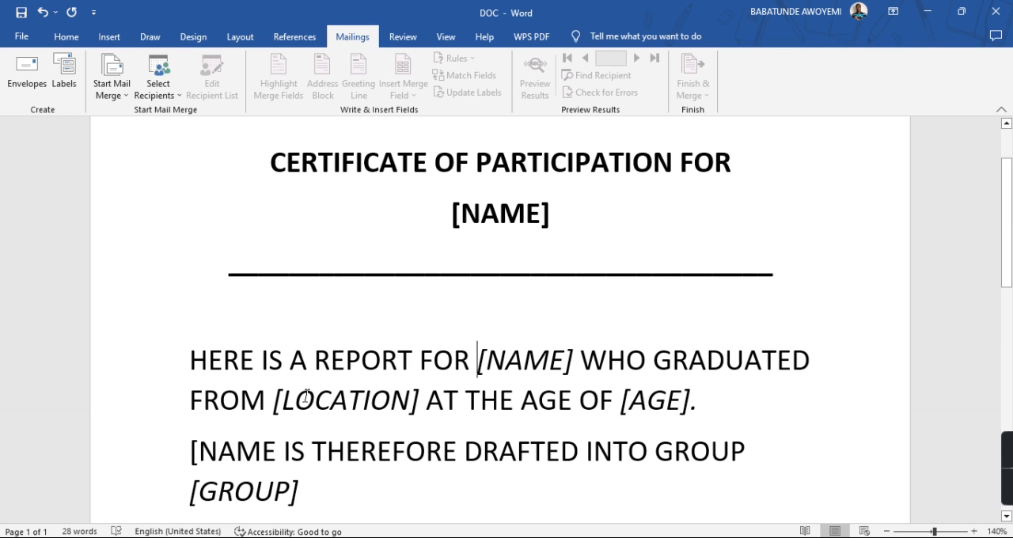
pyautogui.moveTo(273, 401); pyautogui.dragTo(386, 406)
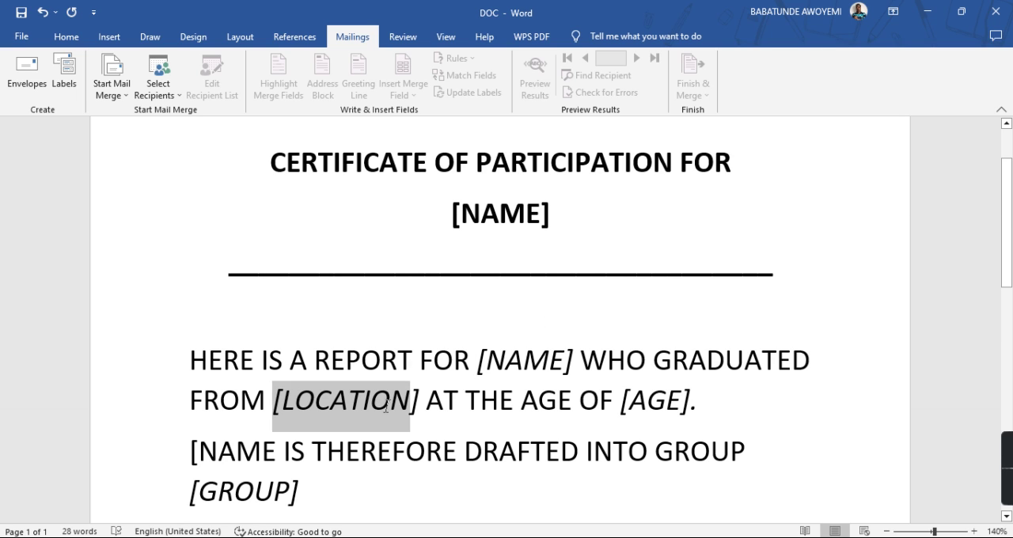
pyautogui.click(613, 408)
pyautogui.moveTo(620, 401); pyautogui.dragTo(701, 406)
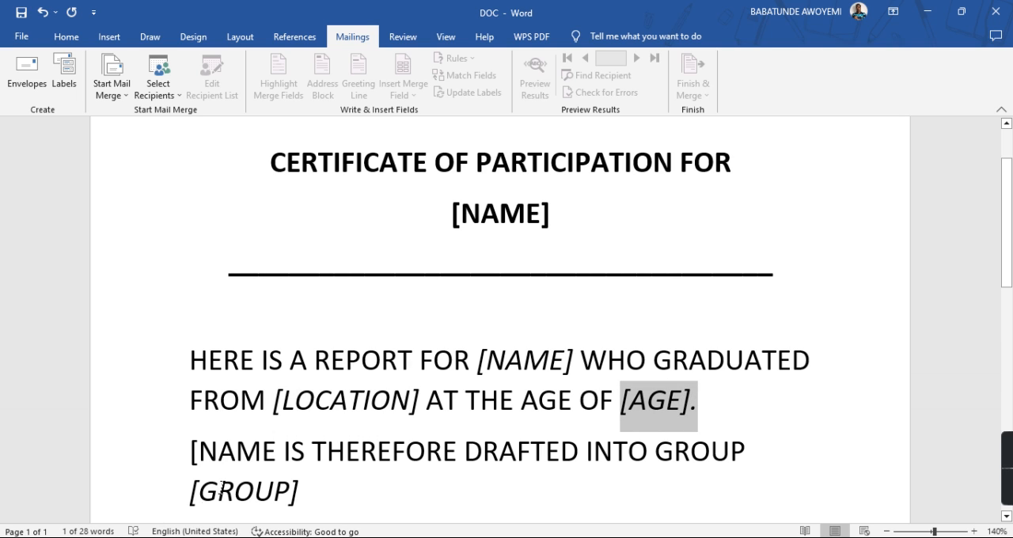
pyautogui.moveTo(190, 497); pyautogui.dragTo(316, 499)
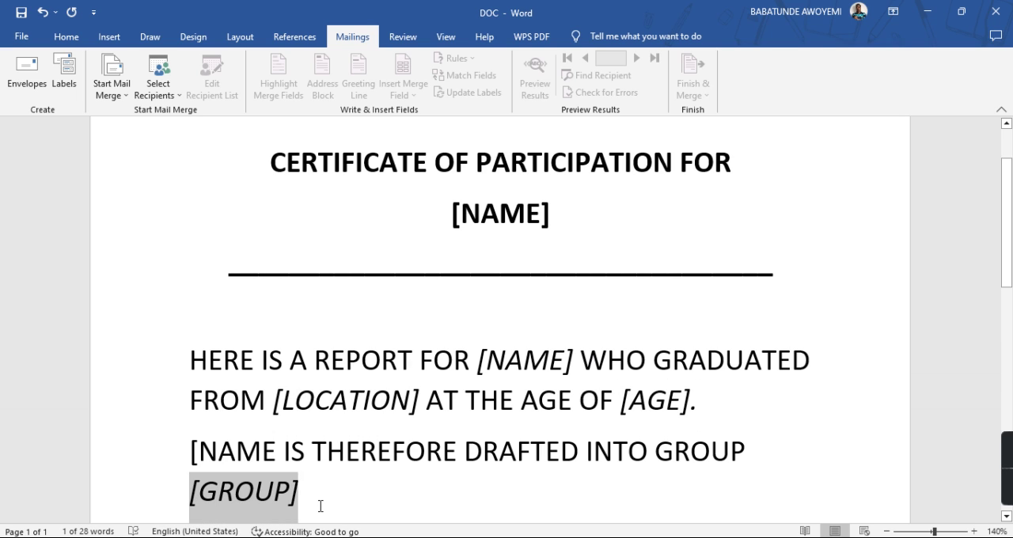
pyautogui.click(279, 498)
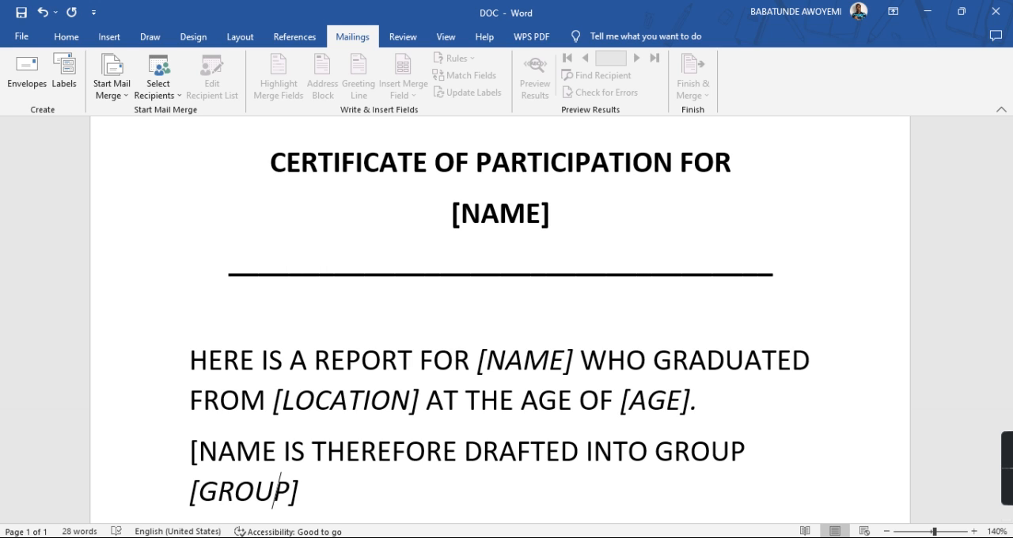
# - Check the first student's name and details in the Excel student list, then return to Word
pyautogui.hotkey('alt', 'Tab')
pyautogui.click(223, 263)
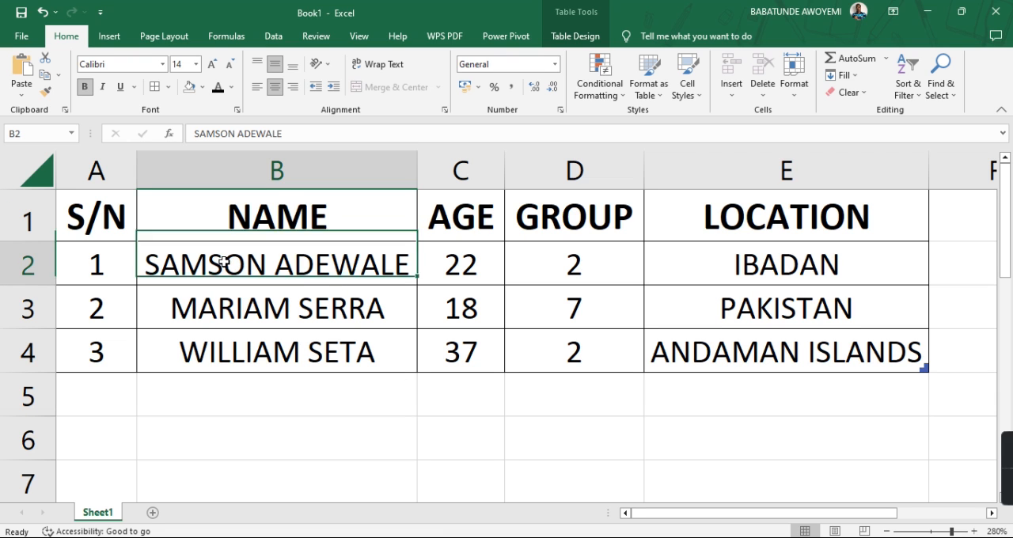
pyautogui.click(472, 259)
pyautogui.click(575, 271)
pyautogui.click(721, 266)
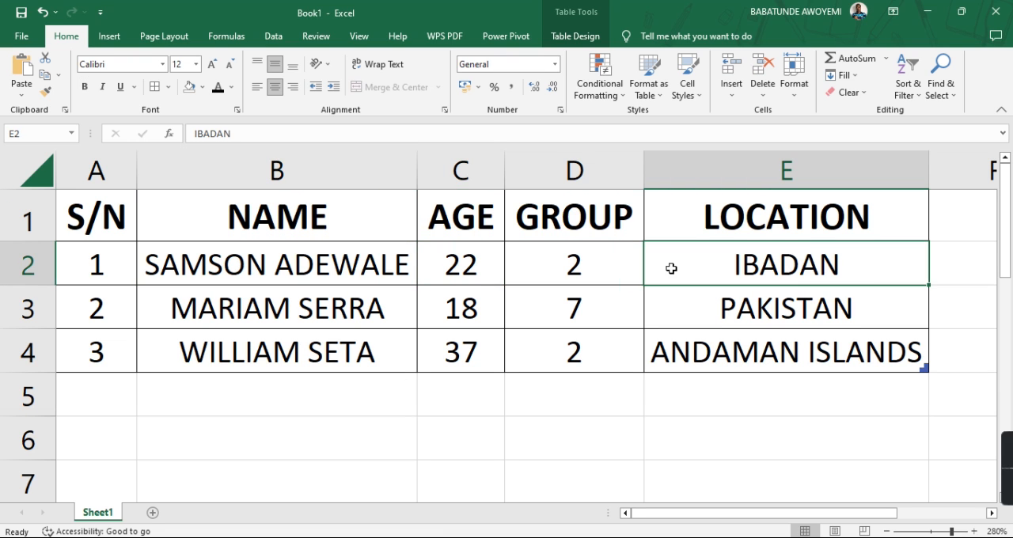
pyautogui.click(343, 274)
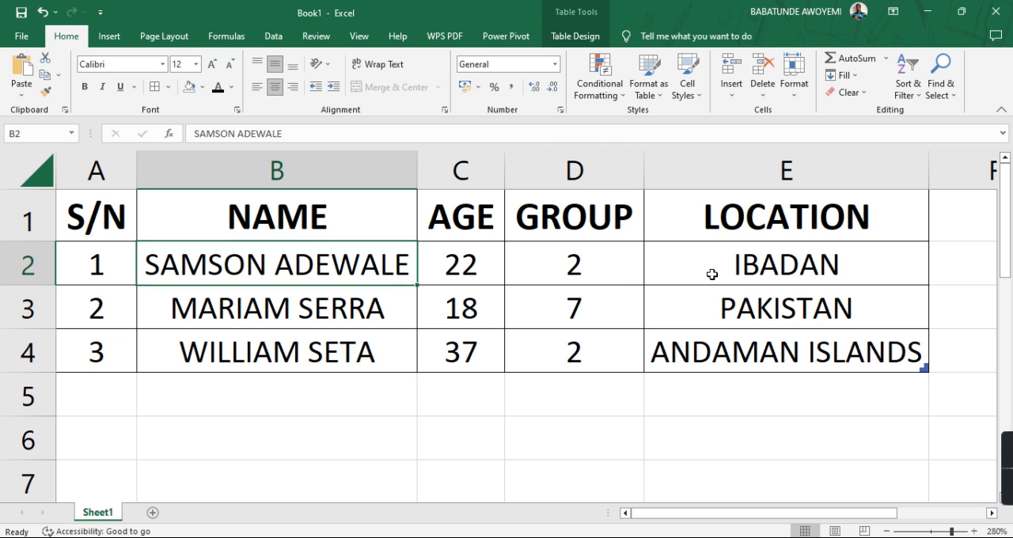
pyautogui.click(100, 391)
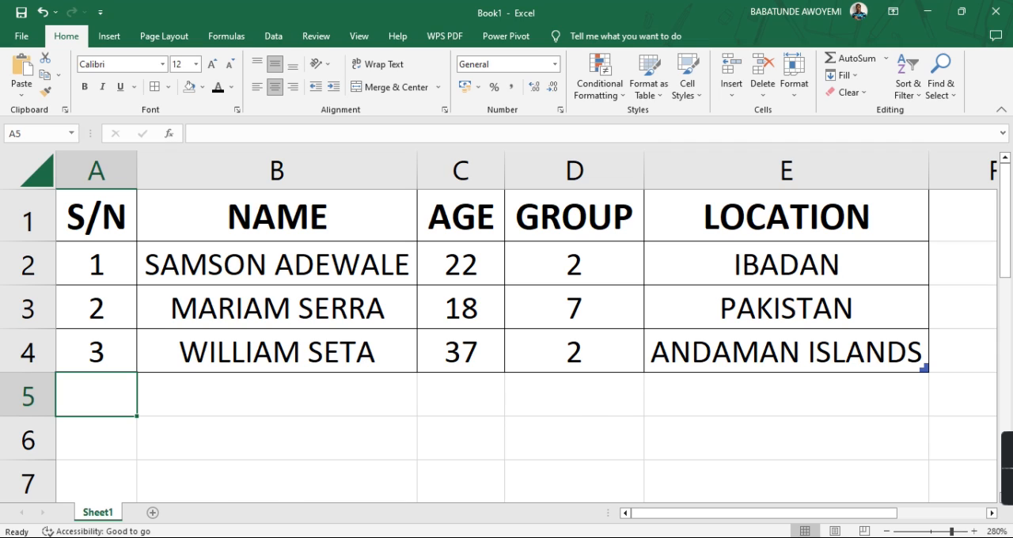
pyautogui.hotkey('alt', 'Tab')
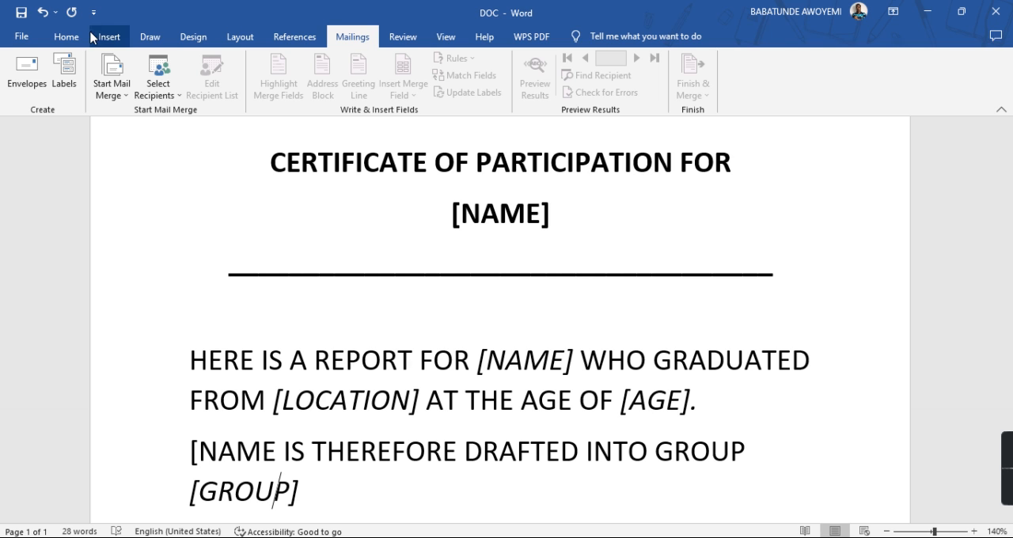
# - Choose Use an Existing List from Select Recipients on the Mailings tab
pyautogui.click(66, 36)
pyautogui.click(352, 37)
pyautogui.click(170, 95)
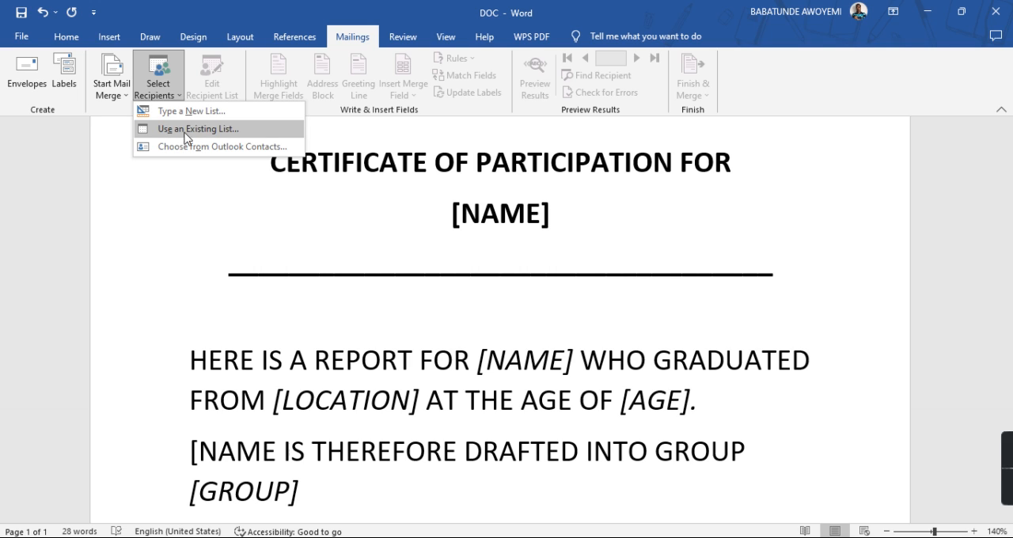
pyautogui.click(243, 132)
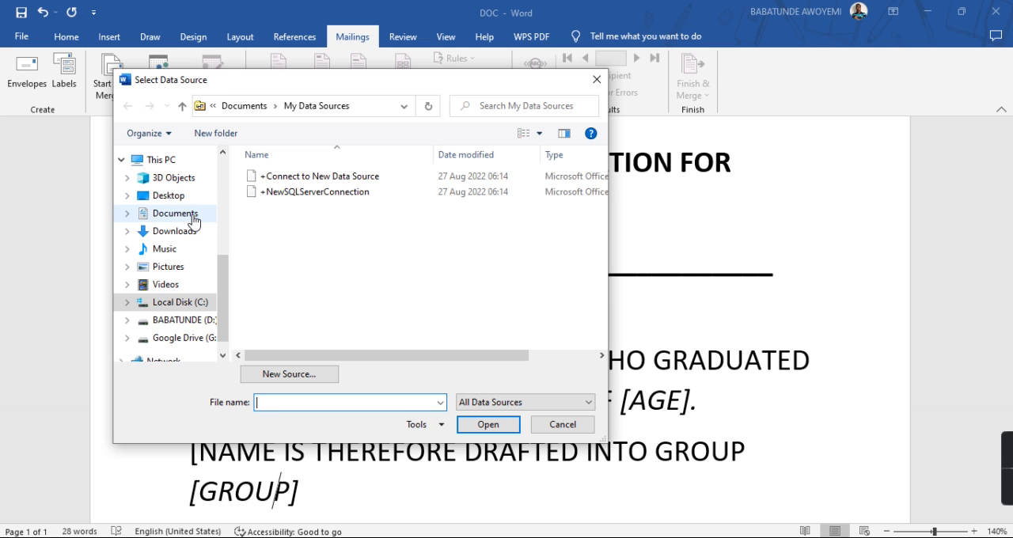
# - Pick Book1 from Documents as the data source and confirm Sheet1$ as the recipient table
pyautogui.click(175, 213)
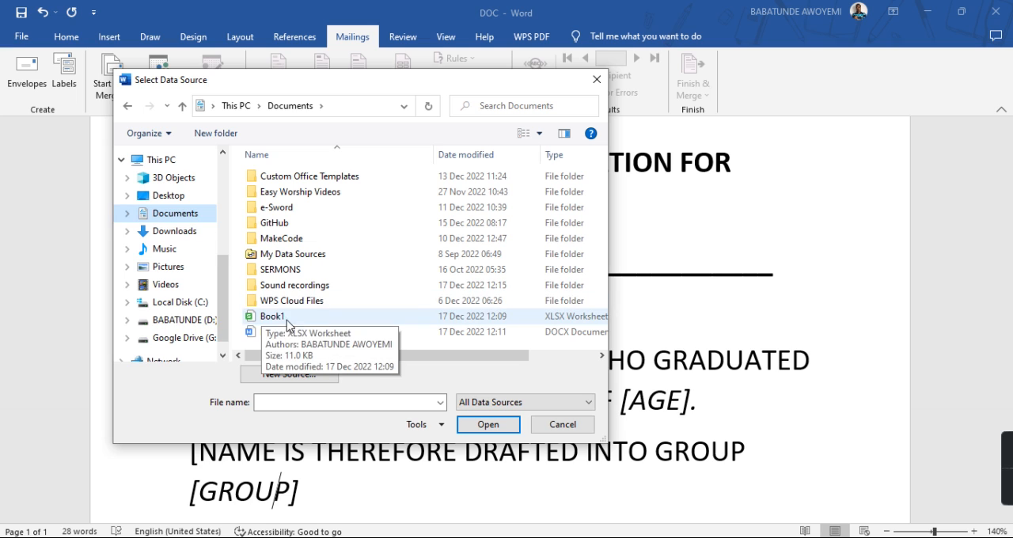
pyautogui.click(283, 318)
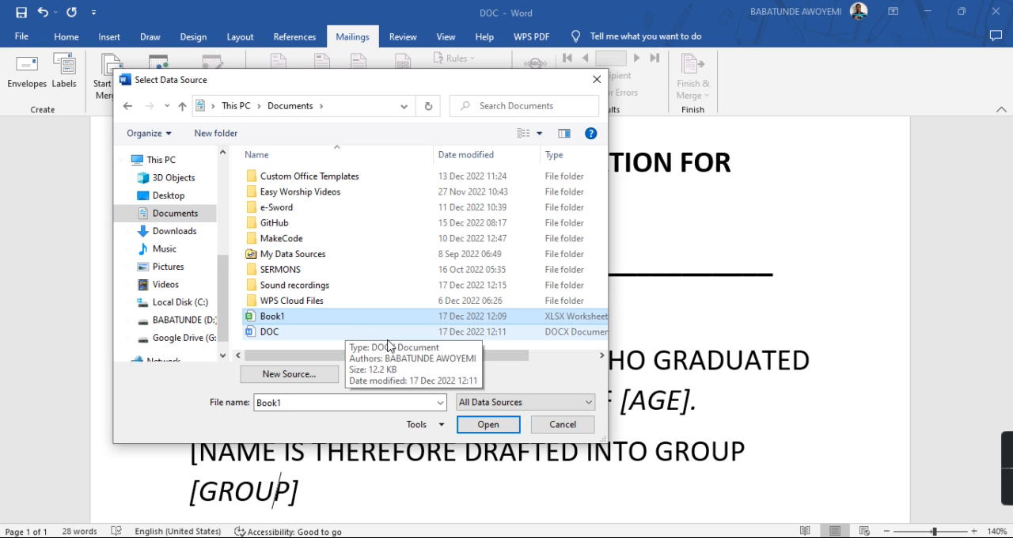
pyautogui.click(481, 427)
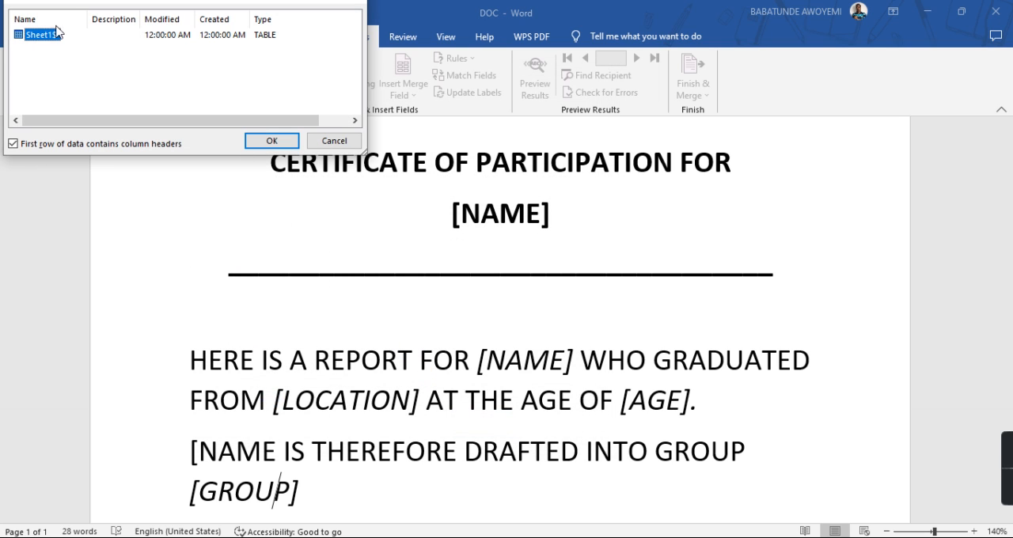
pyautogui.moveTo(80, 6); pyautogui.dragTo(112, 77)
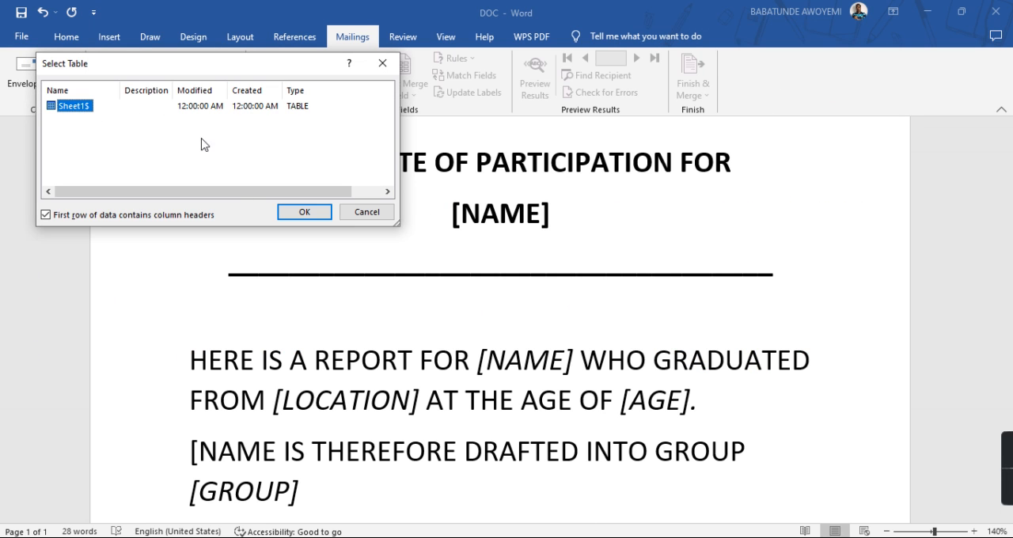
pyautogui.click(304, 211)
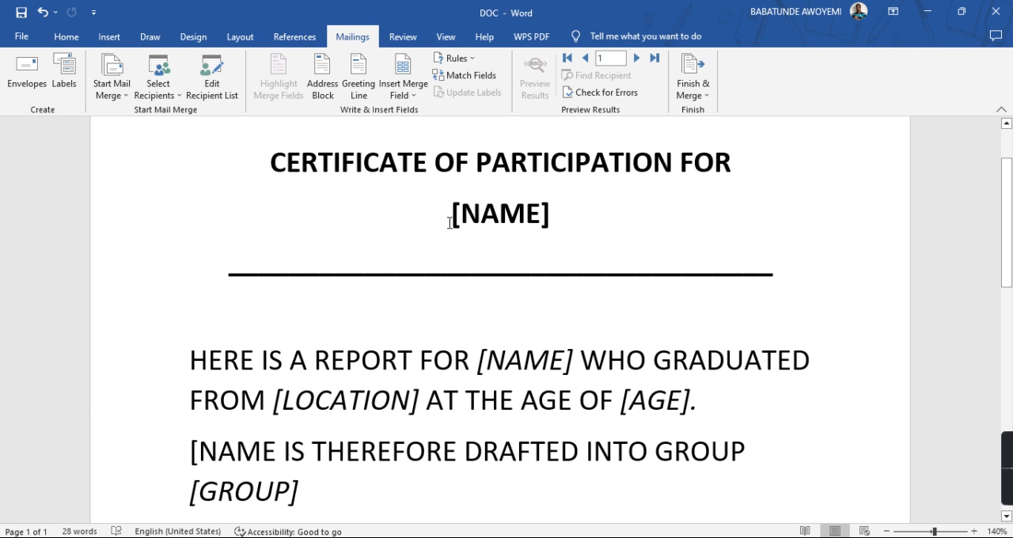
# - Replace the [NAME] placeholders in the heading and report line with the NAME merge field
pyautogui.moveTo(452, 215); pyautogui.dragTo(545, 244)
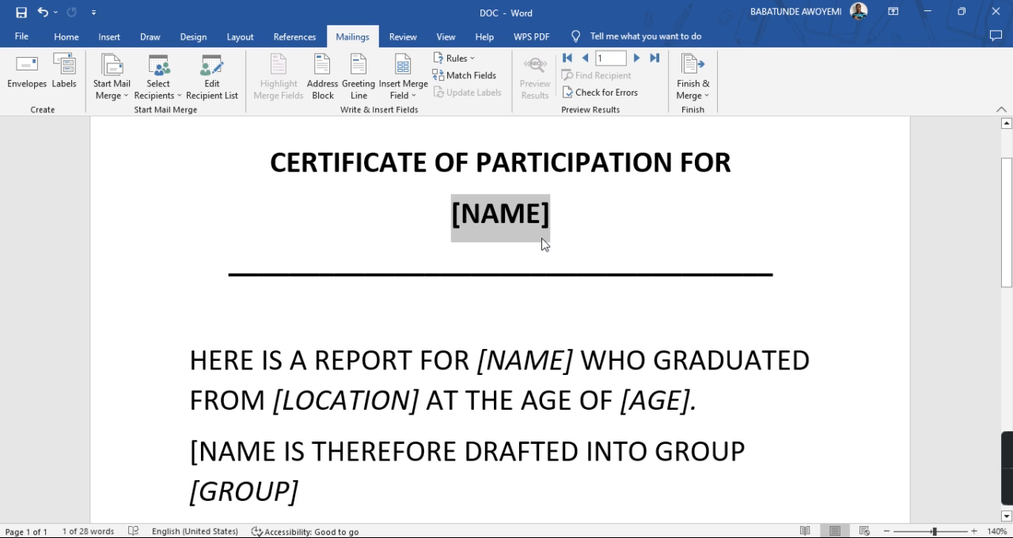
pyautogui.click(418, 97)
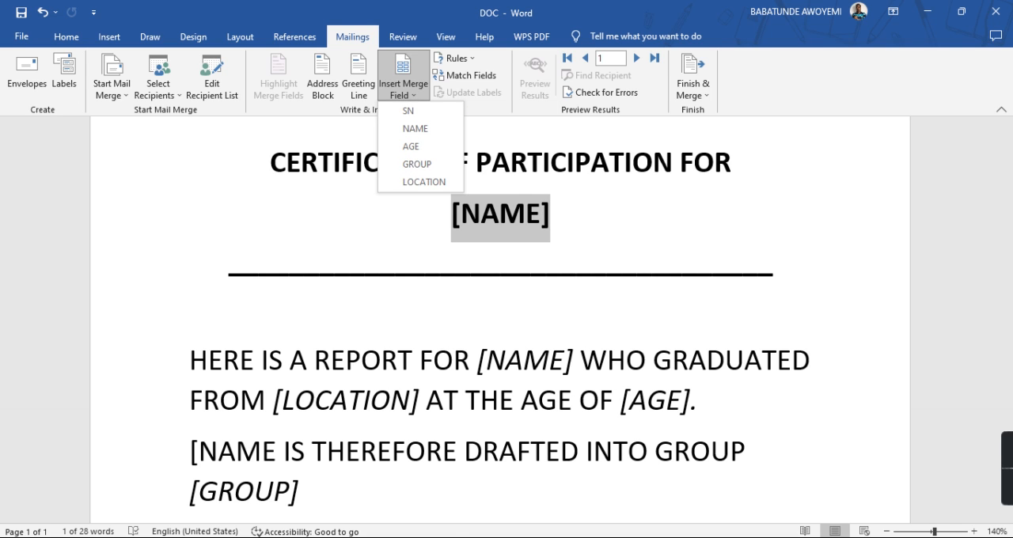
pyautogui.hotkey('alt', 'Tab')
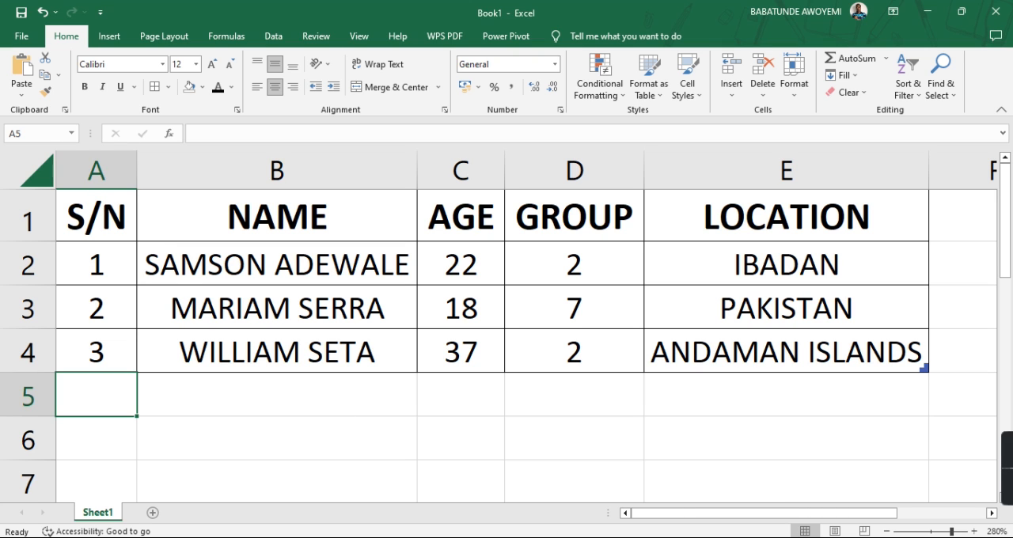
pyautogui.hotkey('alt', 'Tab')
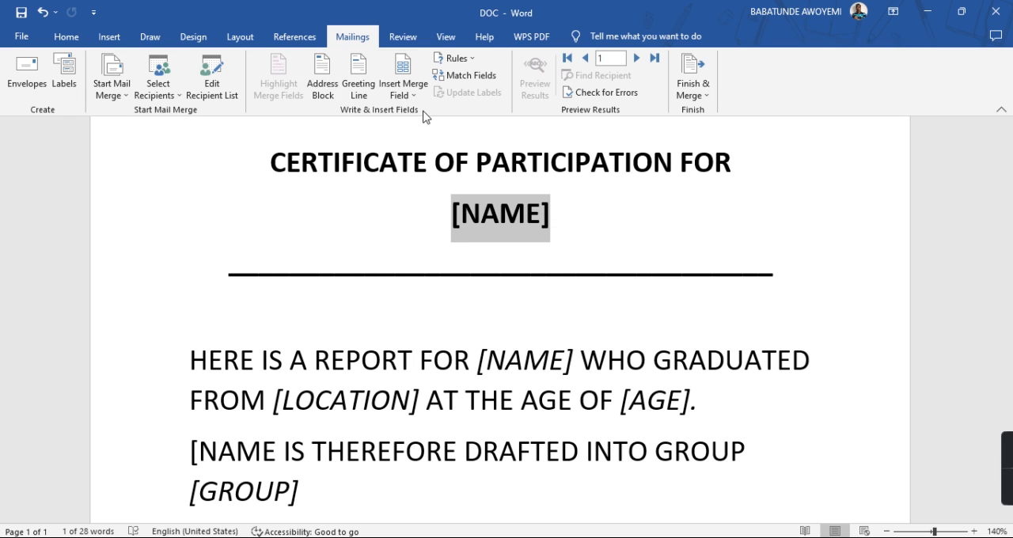
pyautogui.click(403, 89)
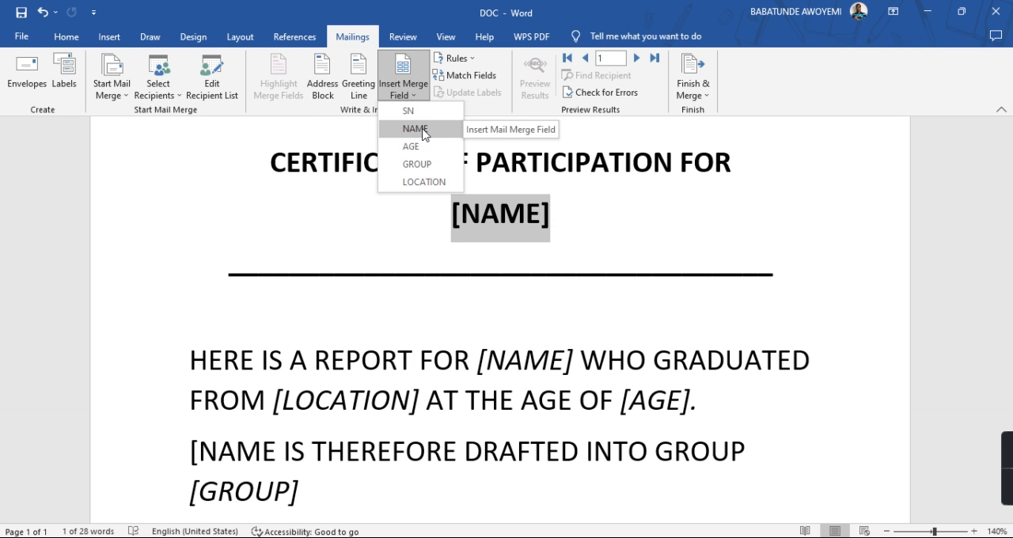
pyautogui.click(415, 129)
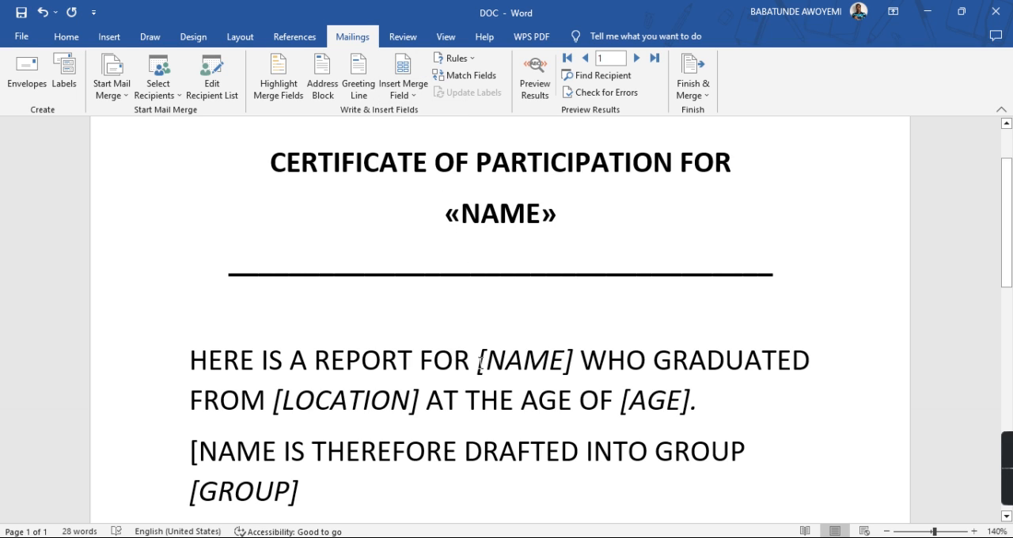
pyautogui.moveTo(479, 360); pyautogui.dragTo(574, 361)
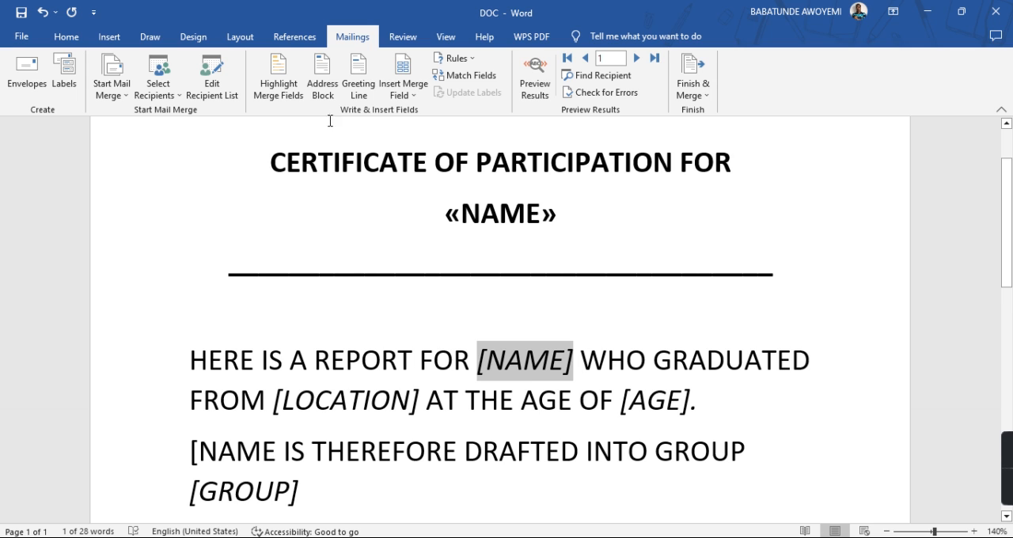
pyautogui.click(412, 95)
pyautogui.click(418, 129)
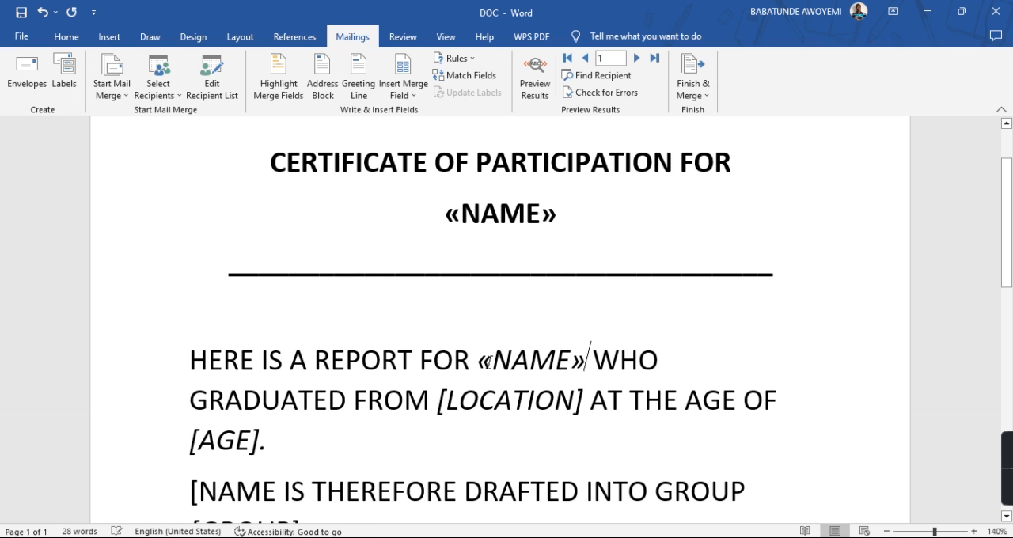
# - Replace [LOCATION], [AGE] and [GROUP] with the LOCATION, AGE and GROUP merge fields
pyautogui.moveTo(438, 401); pyautogui.dragTo(585, 404)
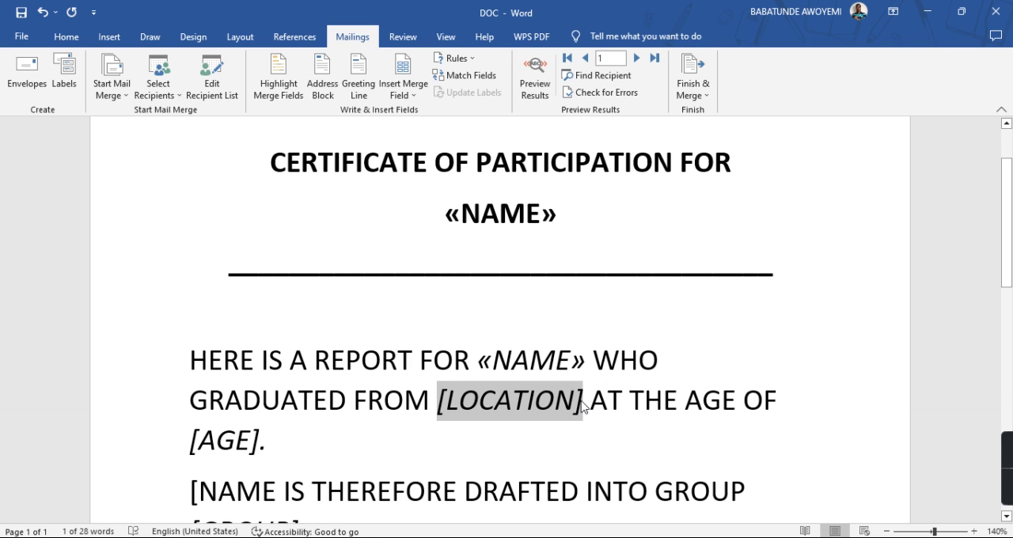
pyautogui.click(403, 88)
pyautogui.click(419, 180)
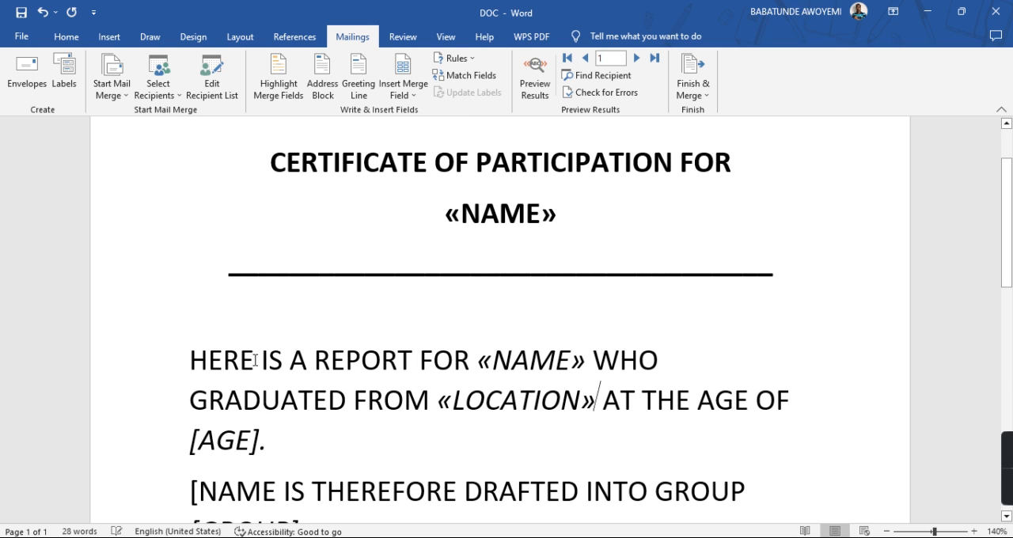
pyautogui.moveTo(190, 440); pyautogui.dragTo(261, 440)
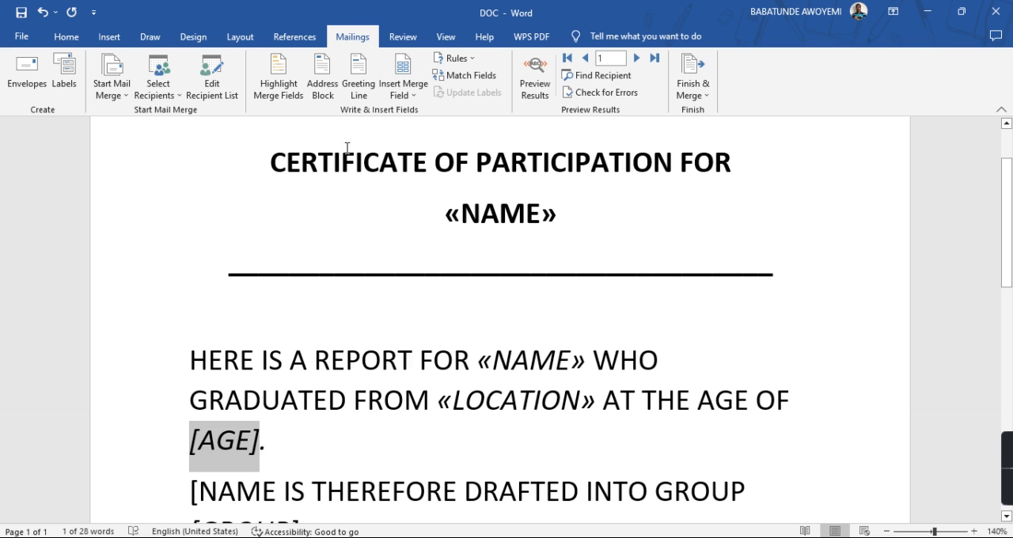
pyautogui.click(403, 89)
pyautogui.click(419, 147)
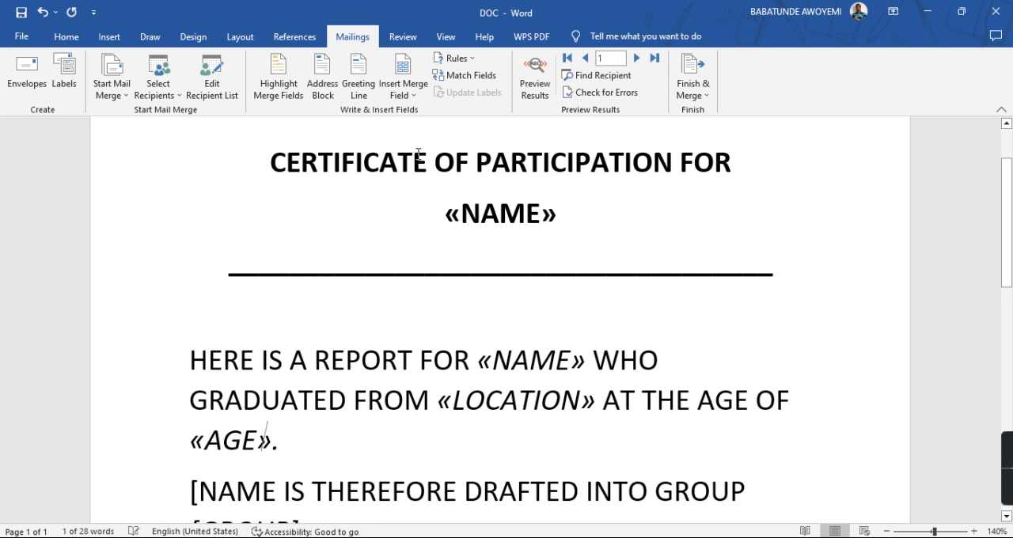
pyautogui.scroll(-1, 357, 392)
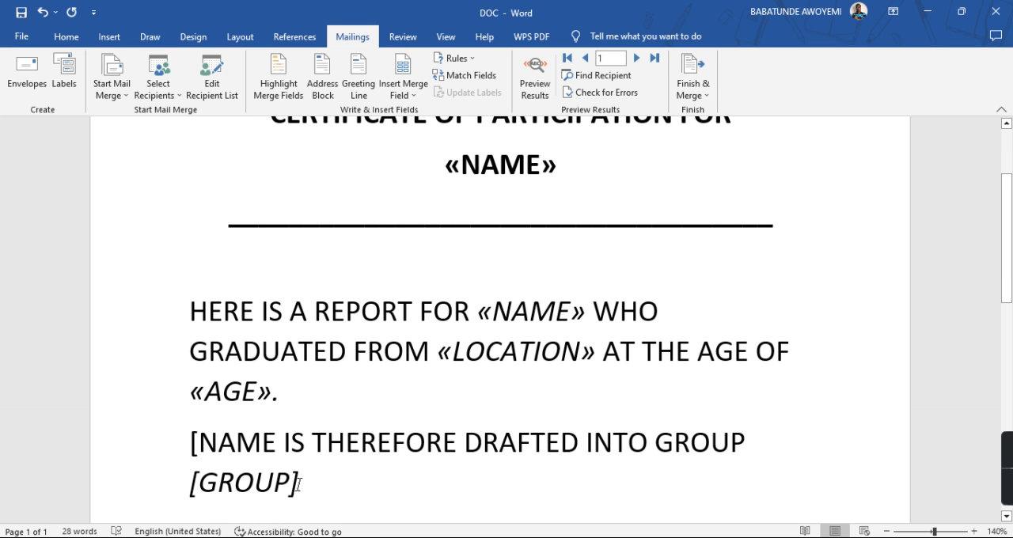
pyautogui.moveTo(297, 484); pyautogui.dragTo(190, 484)
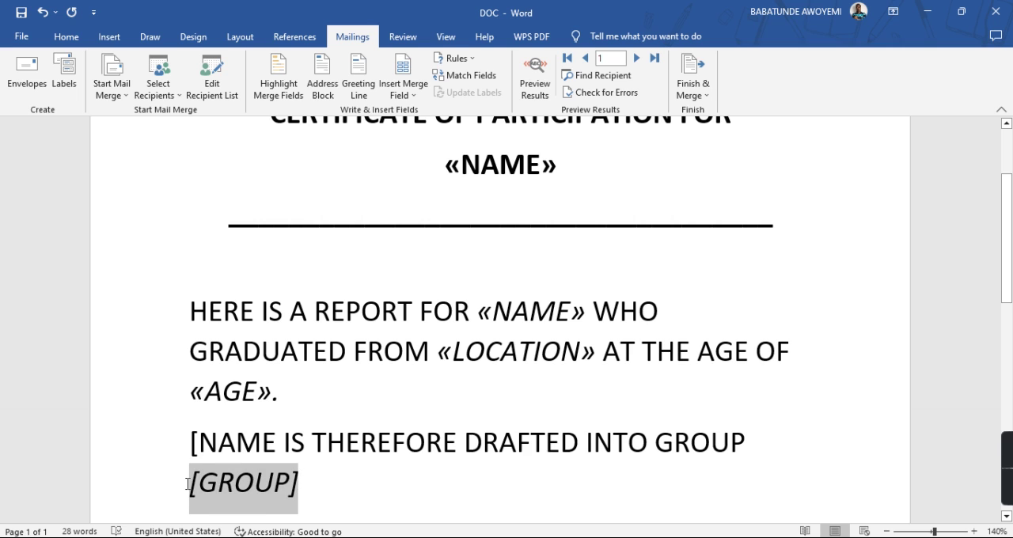
pyautogui.click(403, 89)
pyautogui.click(418, 164)
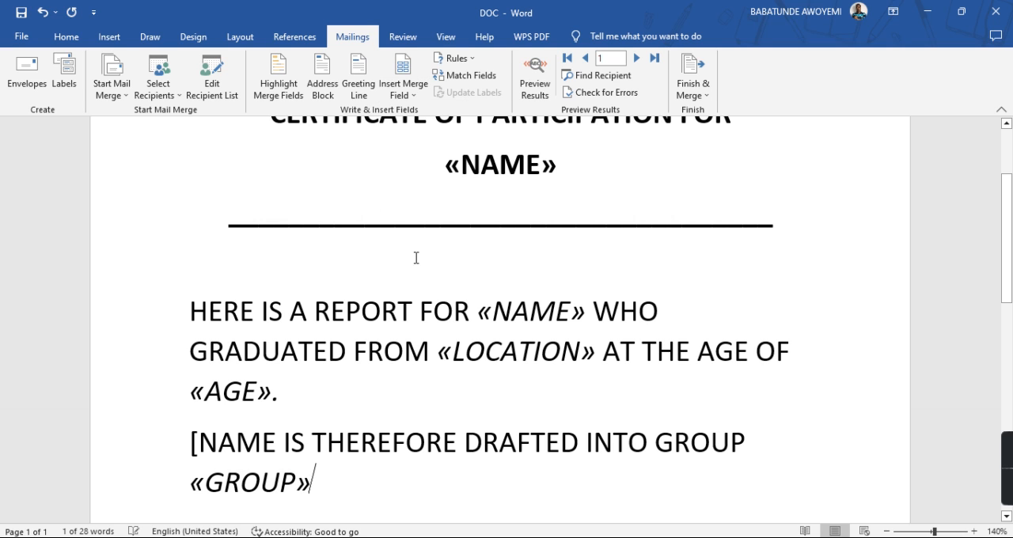
# - Replace the [NAME placeholder in the last paragraph with the NAME merge field
pyautogui.moveTo(277, 441); pyautogui.dragTo(174, 449)
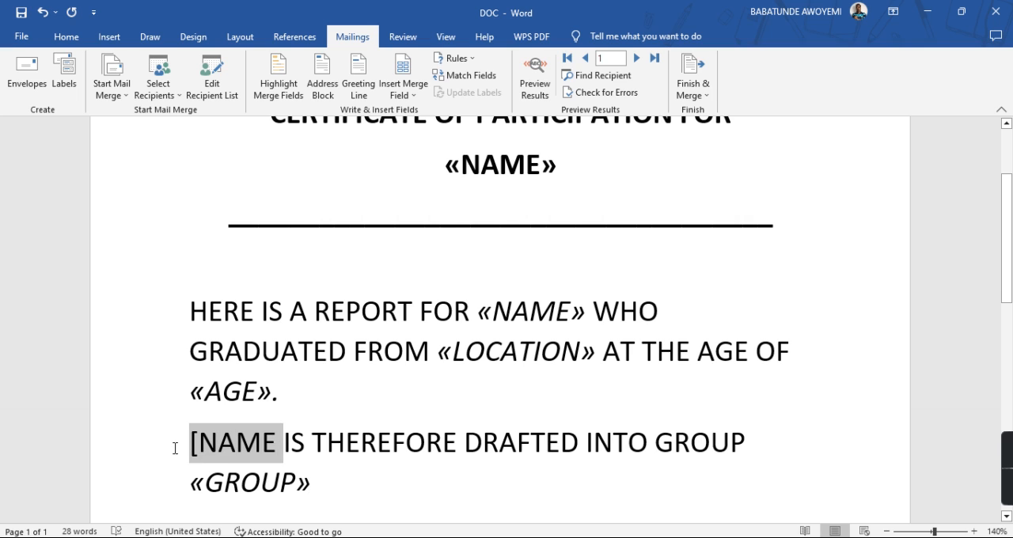
pyautogui.click(403, 89)
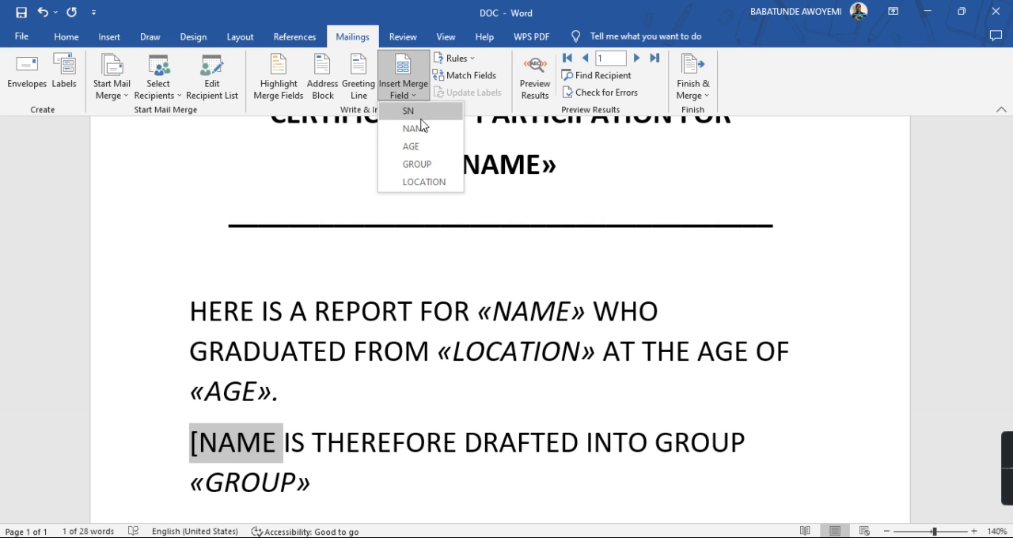
pyautogui.click(415, 129)
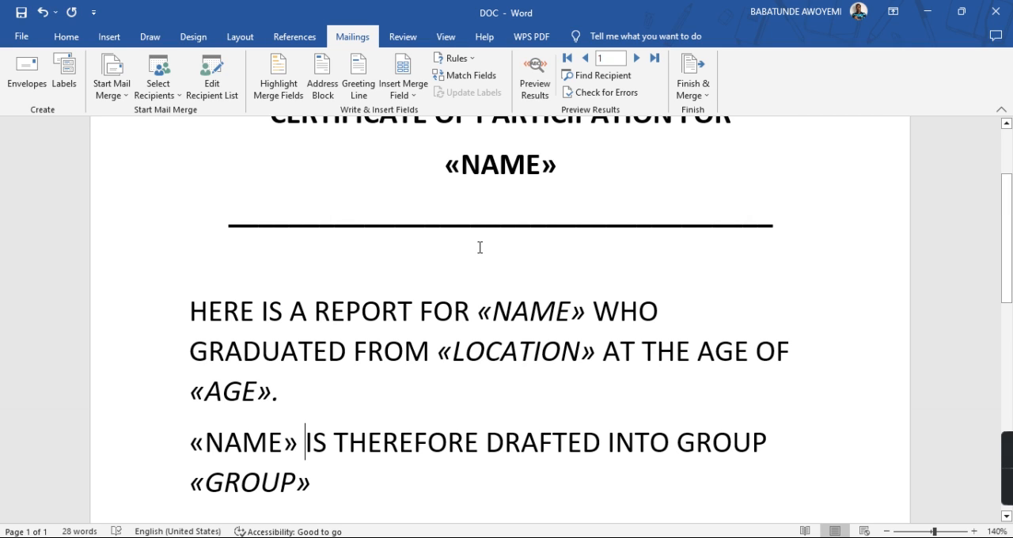
pyautogui.scroll(1, 576, 290)
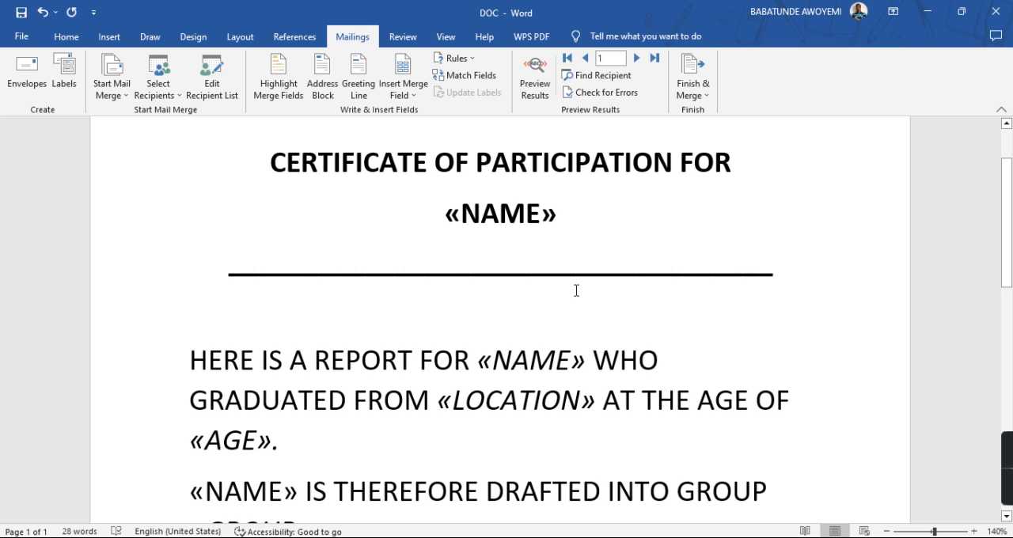
# - Preview results showing IBADAN, age 22 and GROUP 2, and verify them against the Excel list
pyautogui.click(535, 77)
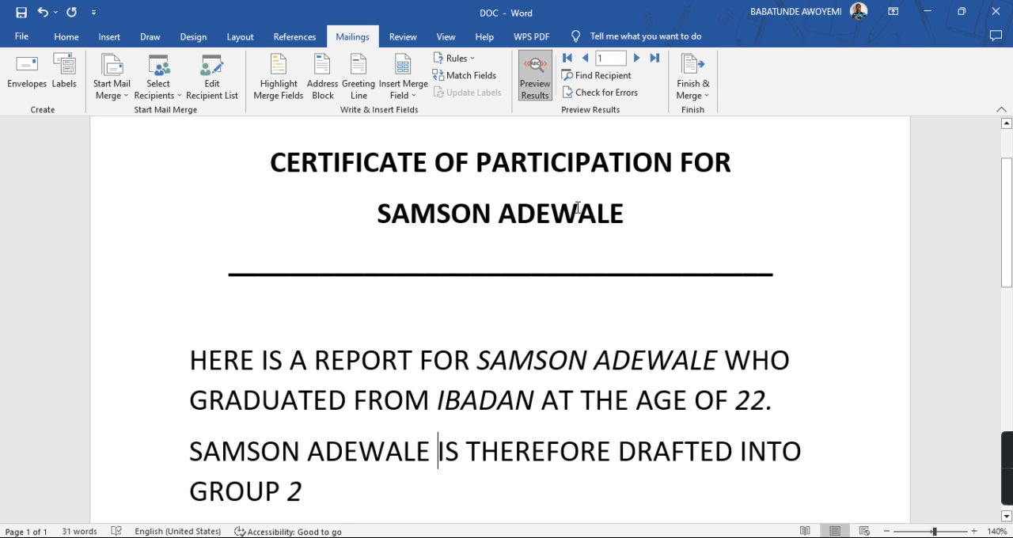
pyautogui.scroll(-1, 486, 349)
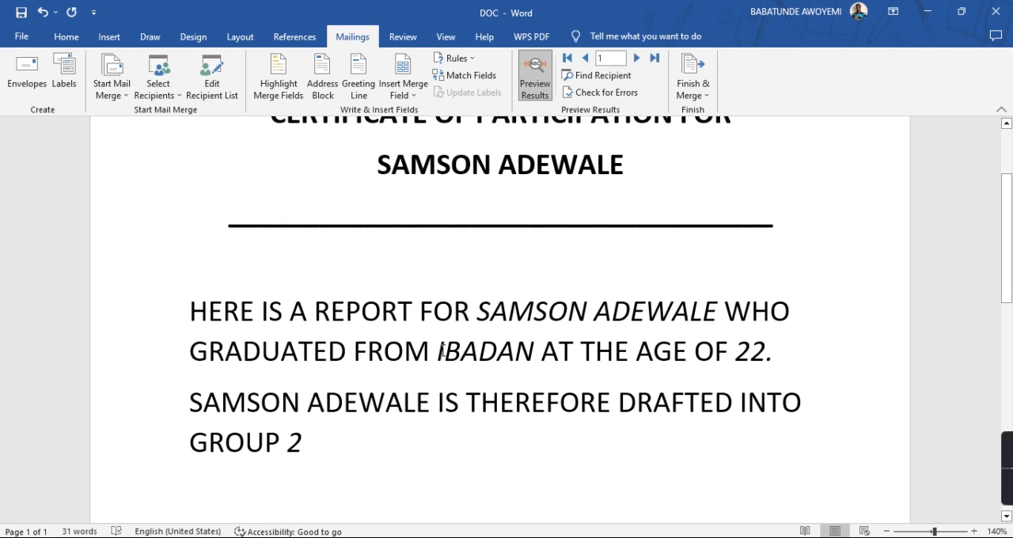
pyautogui.doubleClick(457, 349)
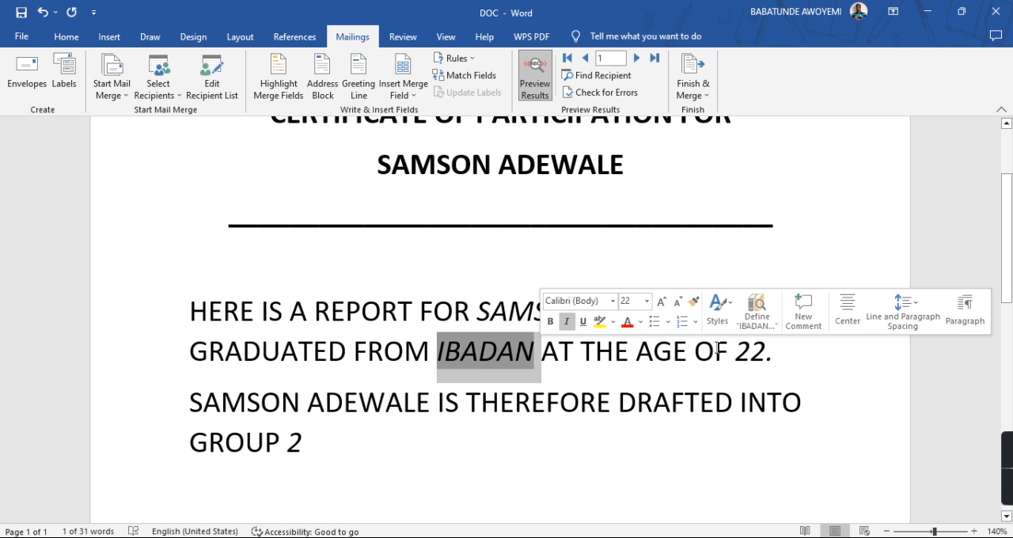
pyautogui.doubleClick(744, 351)
pyautogui.scroll(-1, 554, 341)
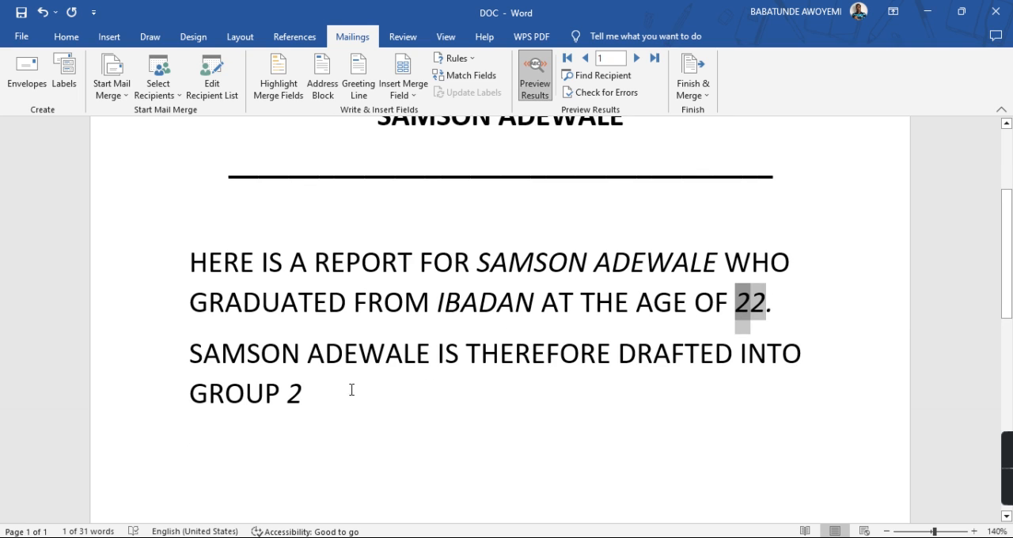
pyautogui.moveTo(310, 394); pyautogui.dragTo(192, 403)
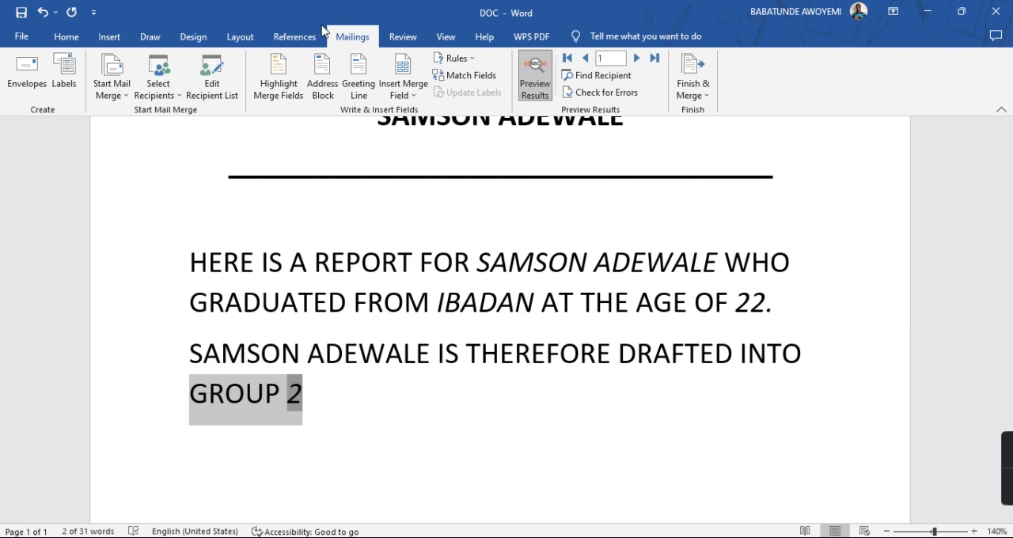
pyautogui.hotkey('alt', 'Tab')
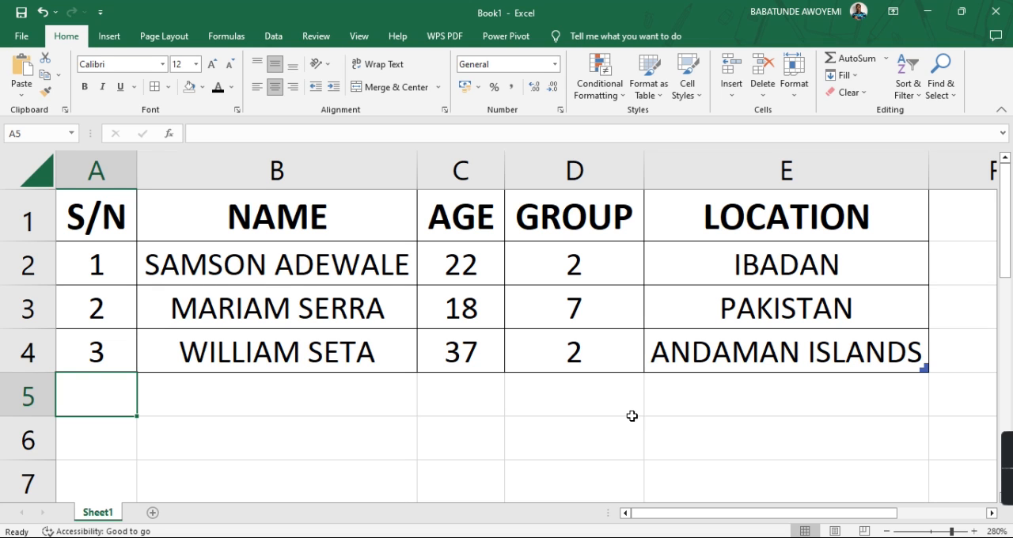
pyautogui.hotkey('alt', 'Tab')
pyautogui.scroll(2, 541, 322)
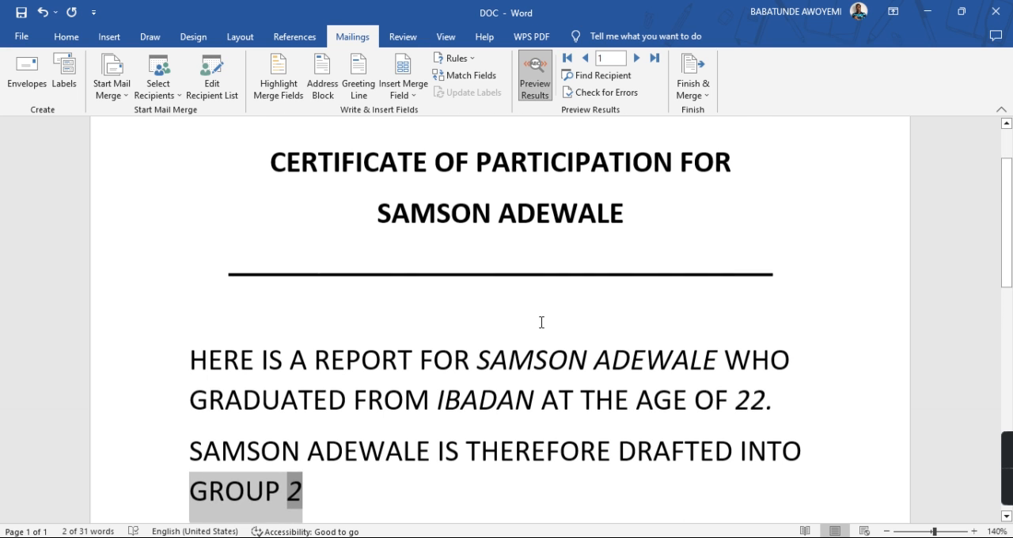
# - Step through the next and previous students' certificates, then bring up the Finish & Merge options
pyautogui.click(554, 360)
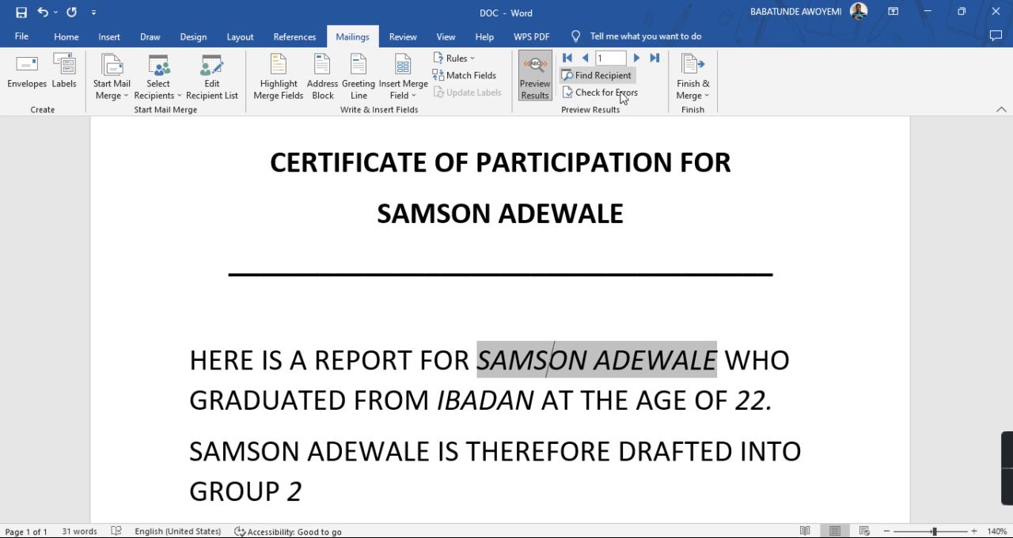
pyautogui.click(637, 58)
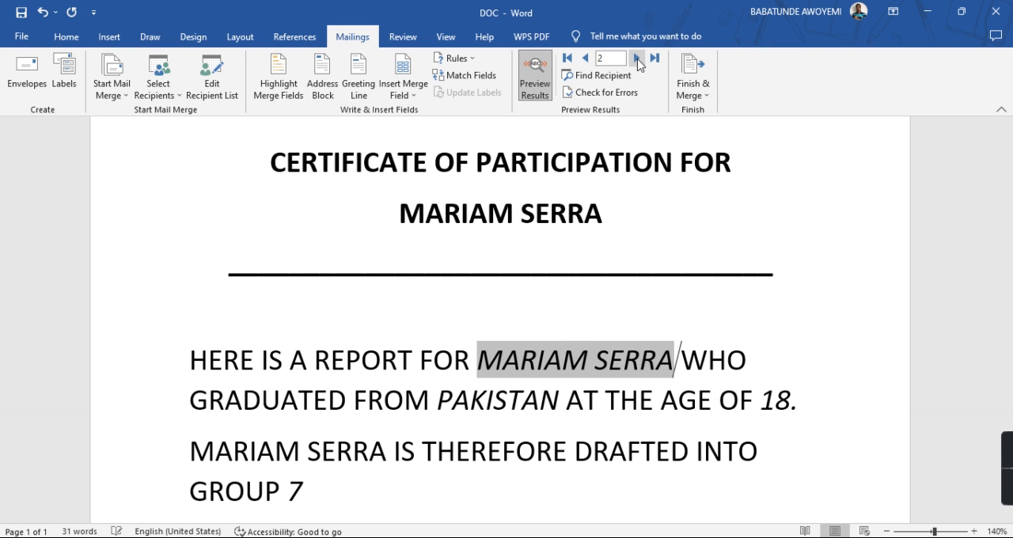
pyautogui.click(637, 59)
pyautogui.click(585, 58)
pyautogui.click(559, 316)
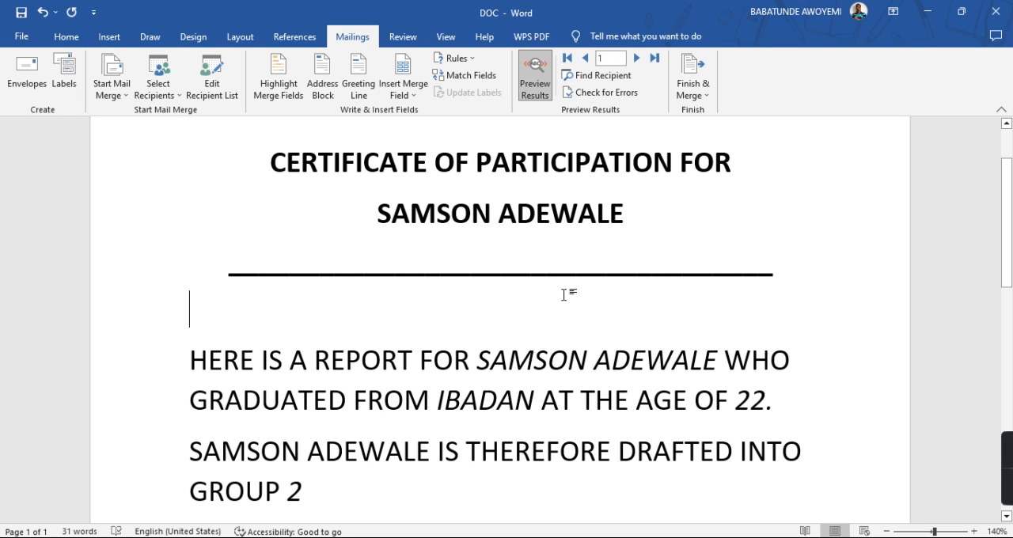
pyautogui.click(694, 82)
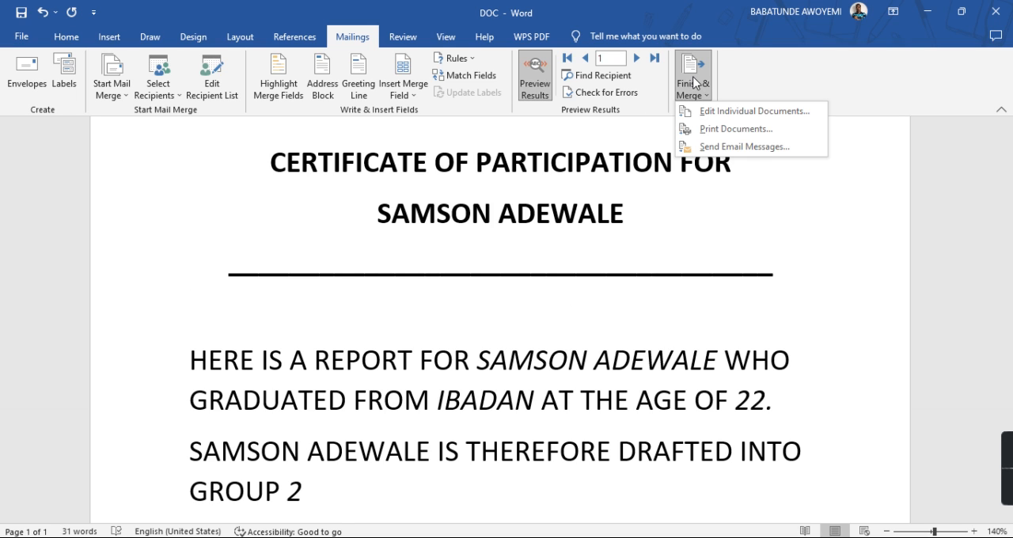
# - Merge records 1 to 3 into a new editable document via Edit Individual Documents
pyautogui.click(754, 112)
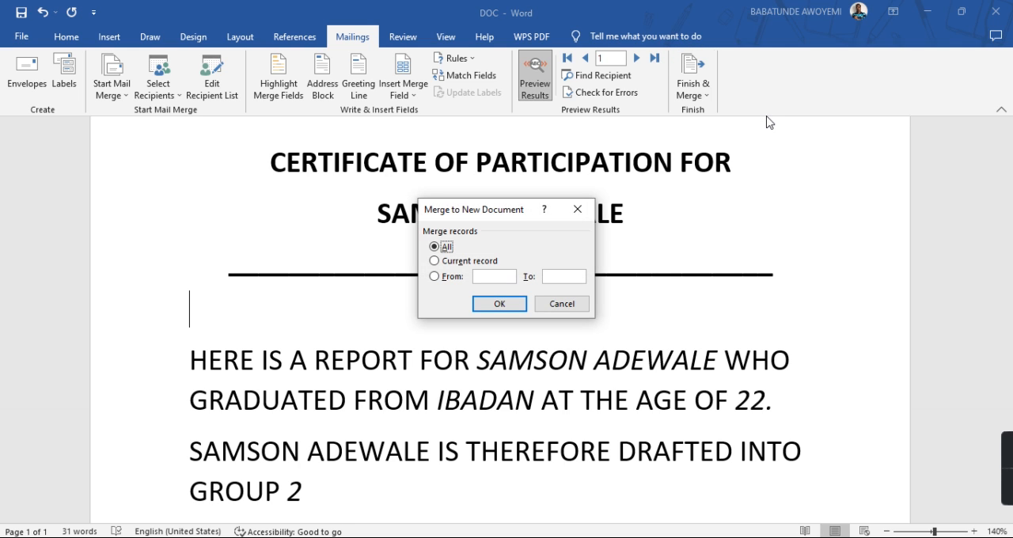
pyautogui.click(503, 275)
pyautogui.write('1')
pyautogui.click(562, 275)
pyautogui.write('3')
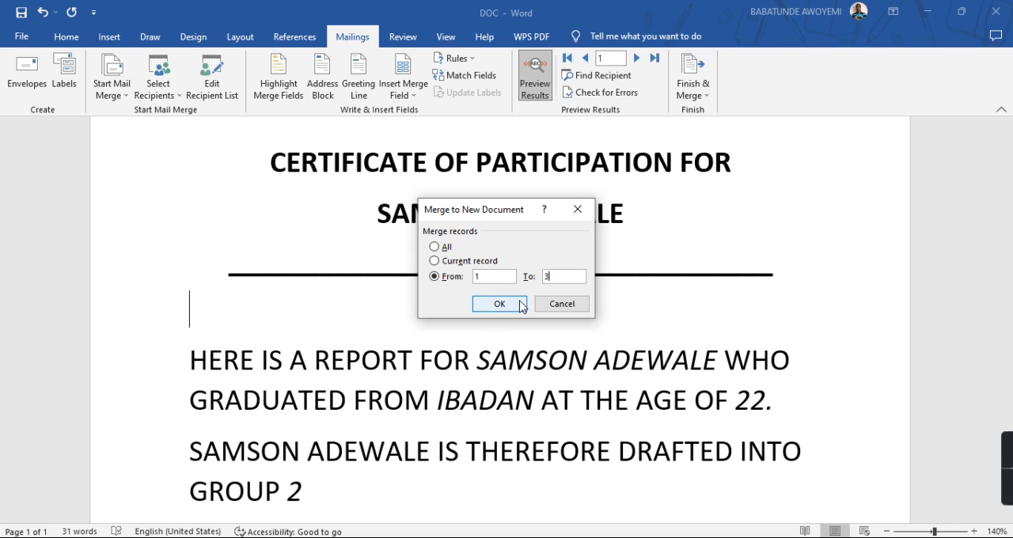
pyautogui.click(510, 309)
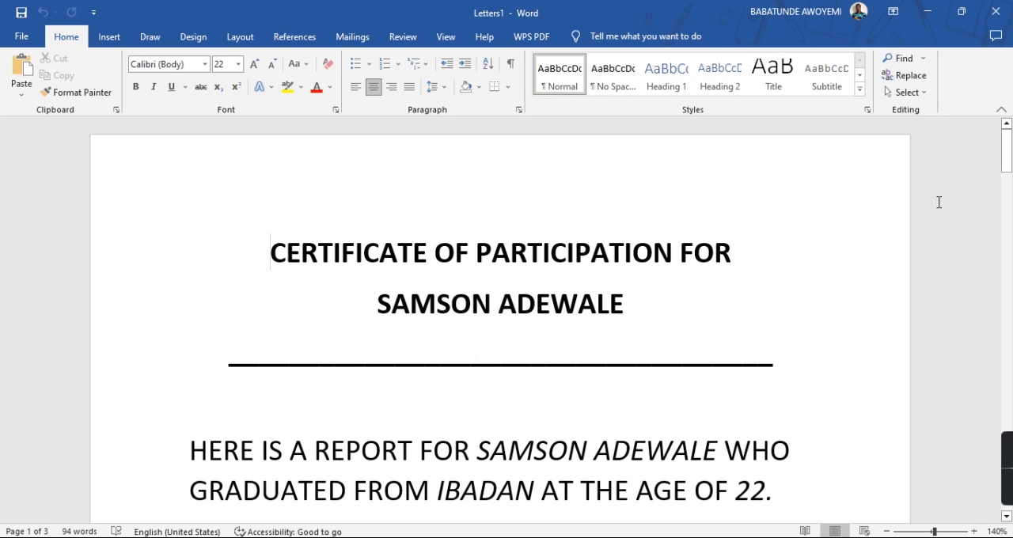
# - Zoom out to view all three certificates in Letters1, then switch back to the Excel list
pyautogui.click(888, 531)
pyautogui.click(887, 531)
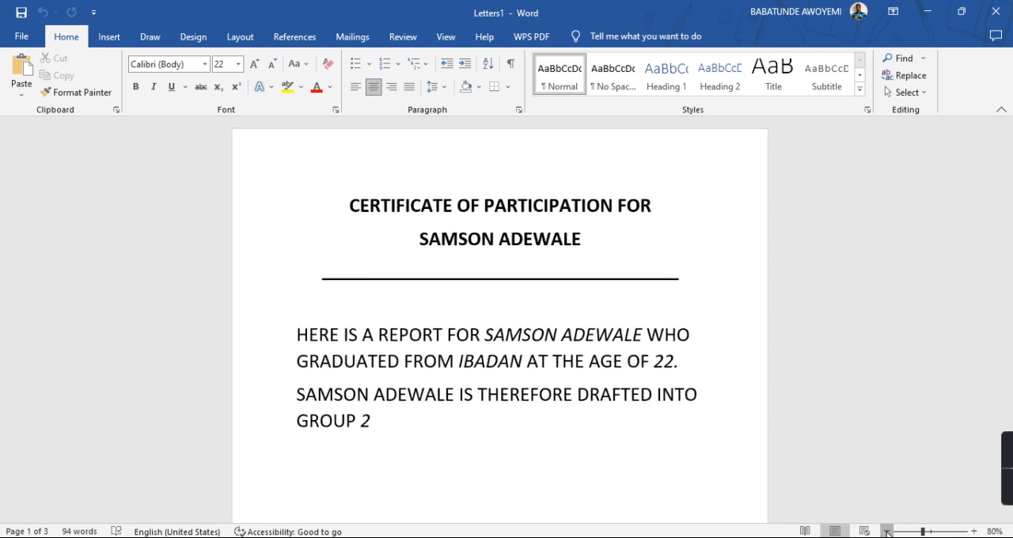
pyautogui.click(888, 531)
pyautogui.click(887, 531)
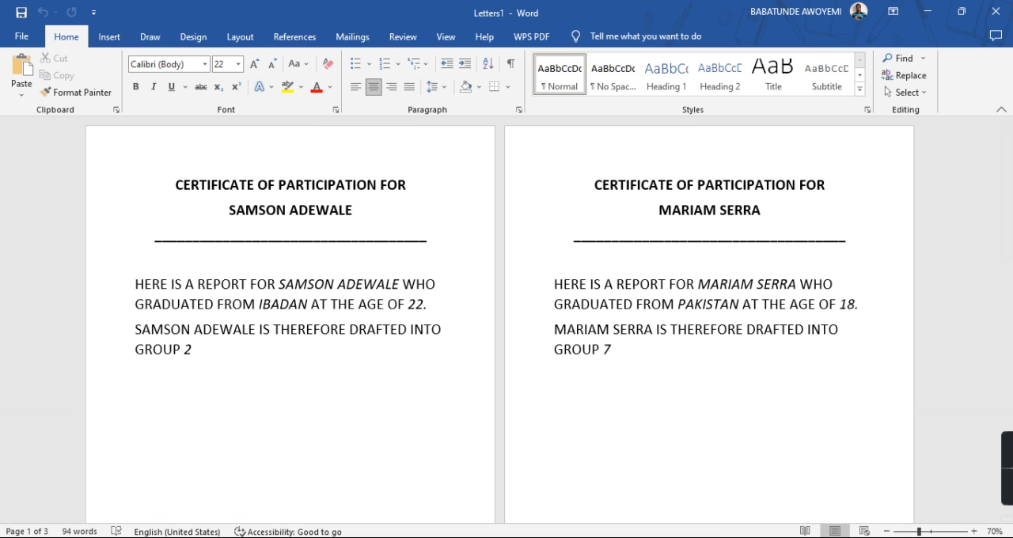
pyautogui.click(887, 531)
pyautogui.click(887, 531)
pyautogui.click(887, 531)
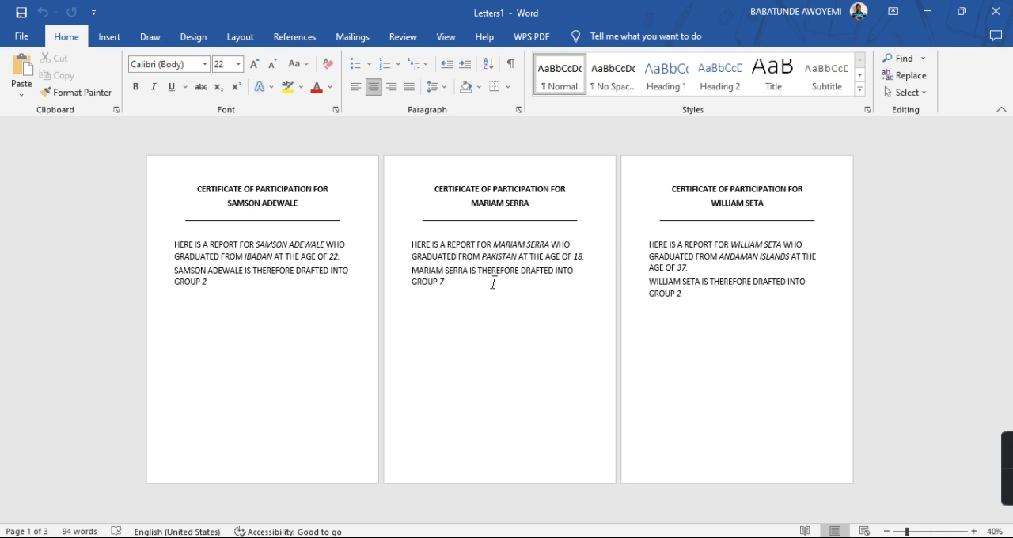
pyautogui.click(975, 531)
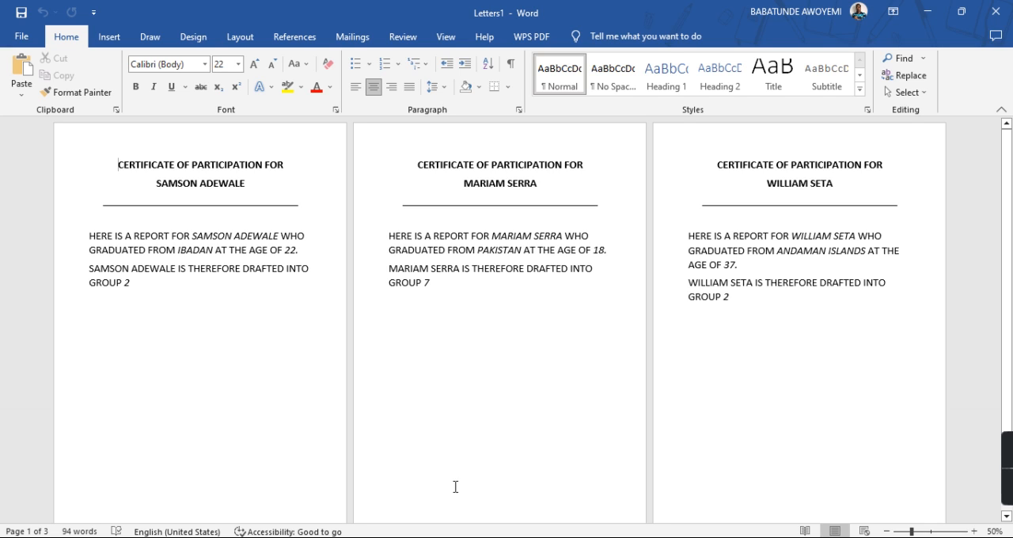
pyautogui.hotkey('alt', 'Tab')
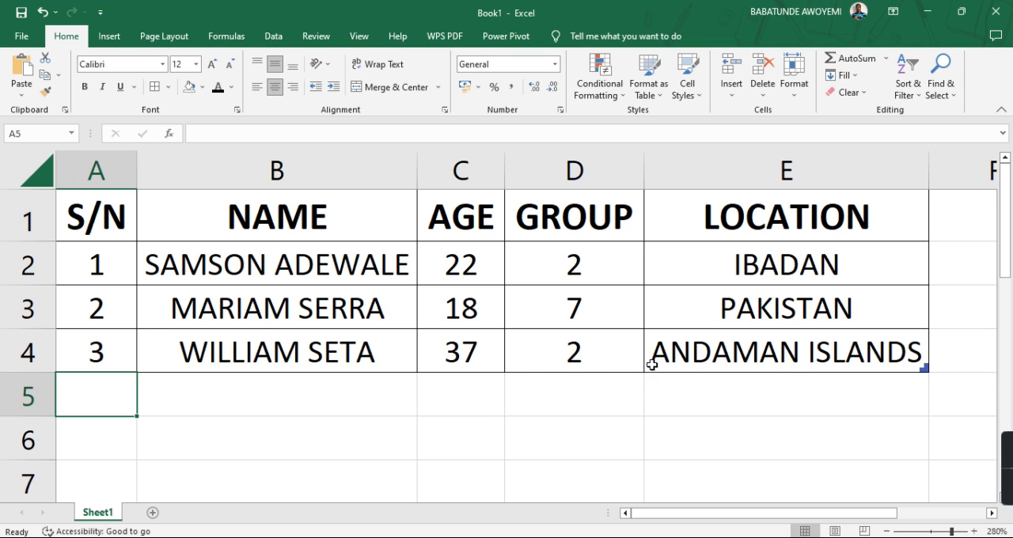